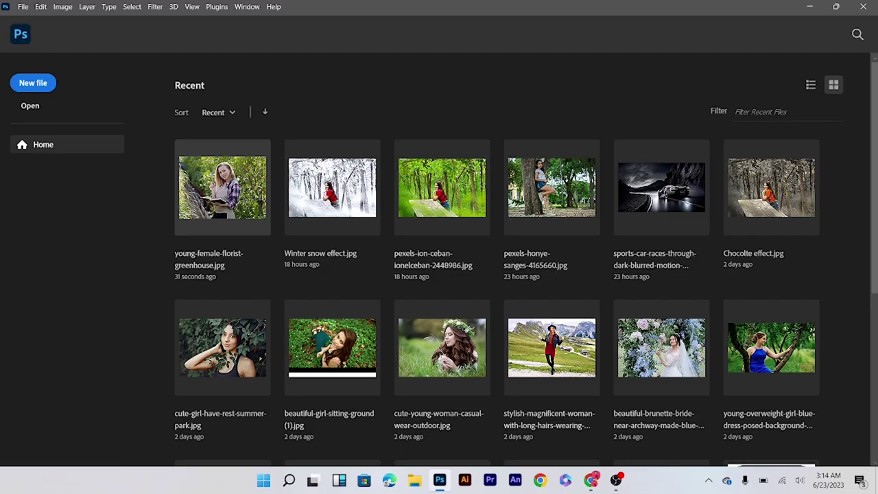
Open young-female-florist-greenhouse.jpg from the Home screen and bring up the adjustment layer menu
{"action": "left_click", "coordinate": [235, 179]}
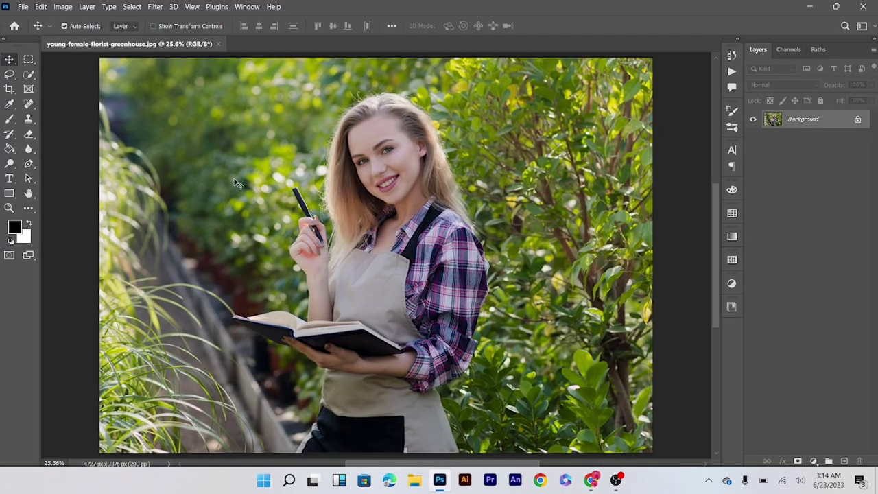
{"action": "left_click", "coordinate": [814, 460]}
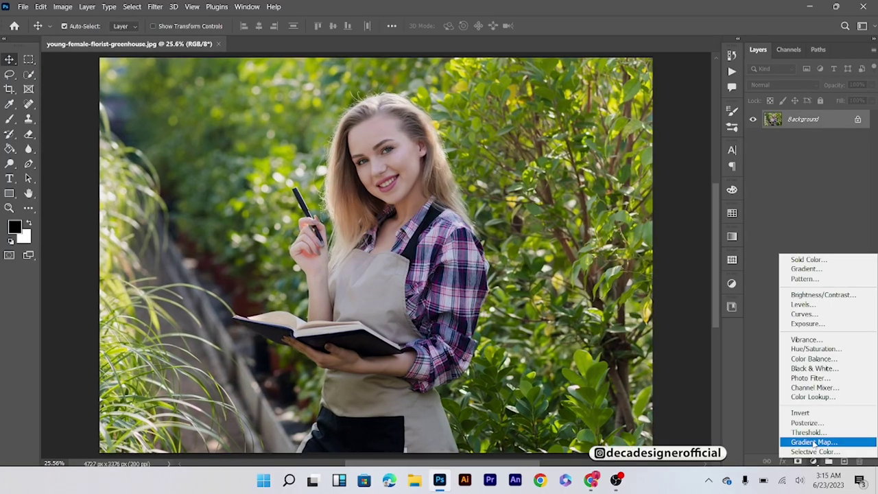
Add a Channel Mixer layer with Red output set to Red +90, Green +95, Blue -128
{"action": "left_click", "coordinate": [810, 388]}
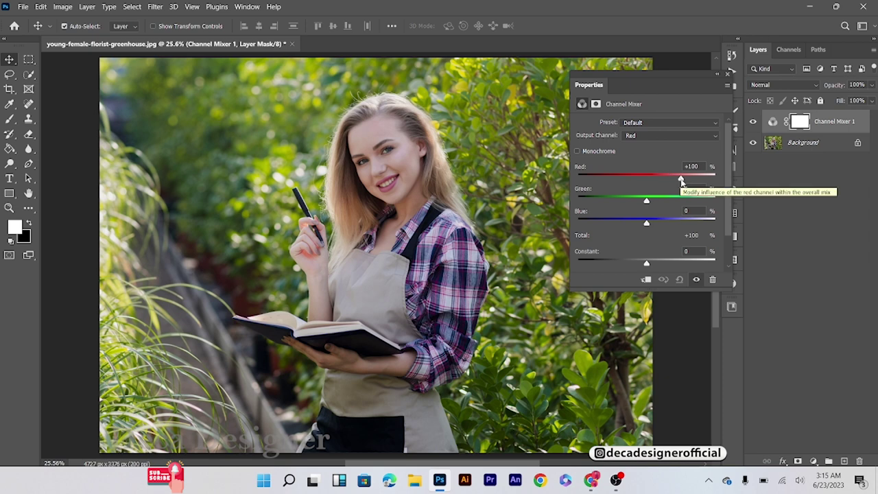
{"action": "mouse_move", "coordinate": [681, 180]}
{"action": "left_mouse_down"}
{"action": "mouse_move", "coordinate": [681, 202]}
{"action": "mouse_move", "coordinate": [659, 202]}
{"action": "mouse_move", "coordinate": [678, 203]}
{"action": "mouse_move", "coordinate": [637, 223]}
{"action": "mouse_move", "coordinate": [605, 223]}
{"action": "left_mouse_up"}
{"action": "left_click_drag", "start_coordinate": [675, 200], "coordinate": [679, 181]}
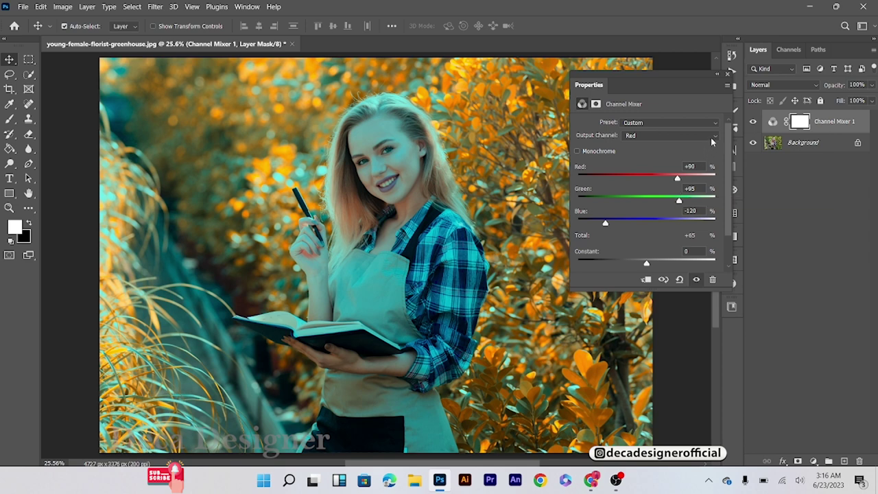
Switch the Channel Mixer to Blue output and set Green +128, Blue -25
{"action": "left_click", "coordinate": [652, 136]}
{"action": "left_click", "coordinate": [637, 160]}
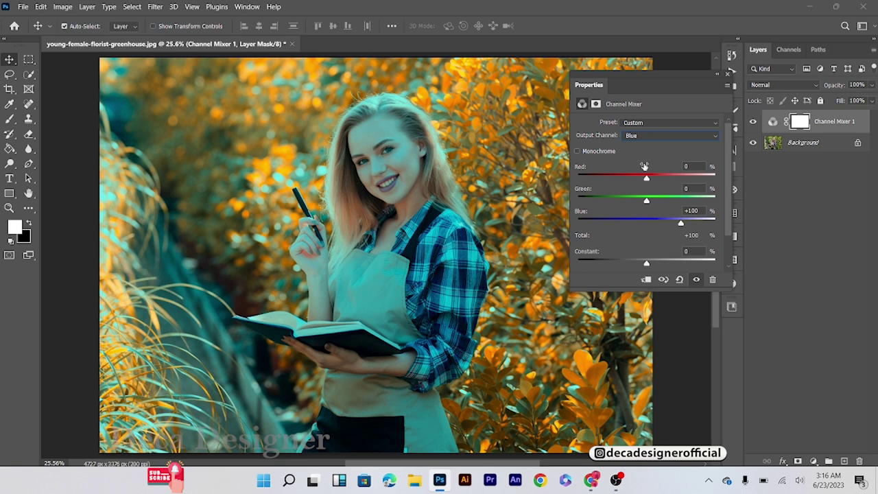
{"action": "left_click", "coordinate": [654, 201]}
{"action": "left_click_drag", "start_coordinate": [654, 200], "coordinate": [690, 205]}
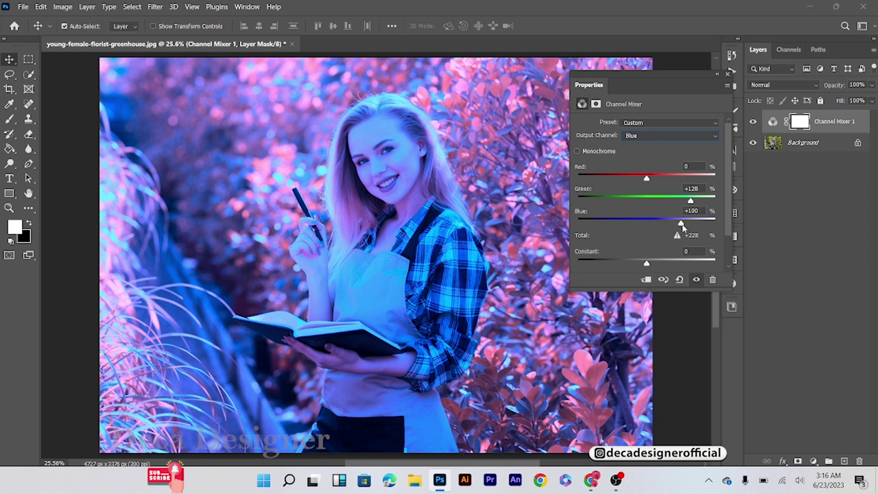
{"action": "mouse_move", "coordinate": [679, 223]}
{"action": "left_mouse_down"}
{"action": "mouse_move", "coordinate": [622, 225]}
{"action": "mouse_move", "coordinate": [638, 228]}
{"action": "left_mouse_up"}
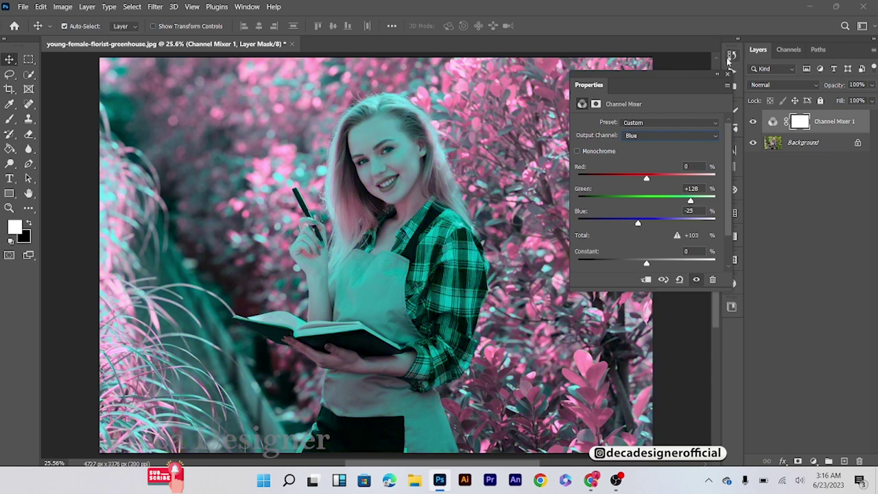
Set Channel Mixer 1 to Lighten blend mode and toggle its visibility to compare
{"action": "left_click", "coordinate": [728, 76]}
{"action": "left_click", "coordinate": [782, 84]}
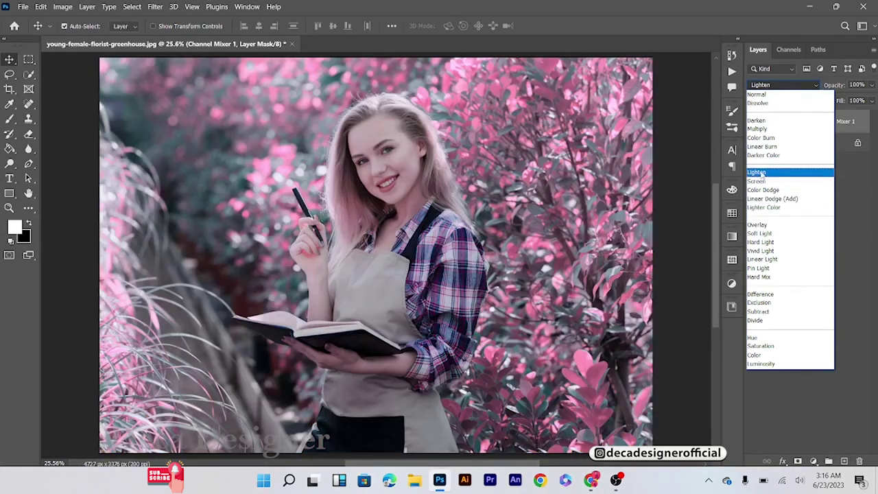
{"action": "left_click", "coordinate": [757, 172]}
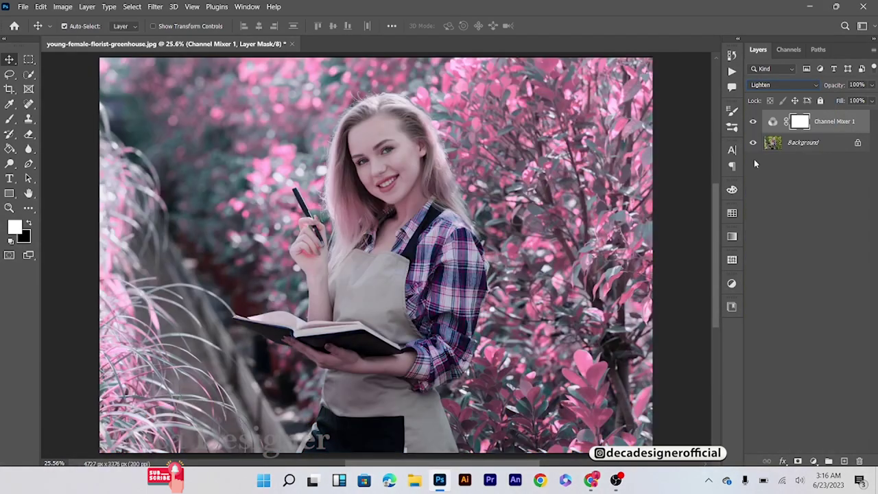
{"action": "left_click", "coordinate": [752, 122]}
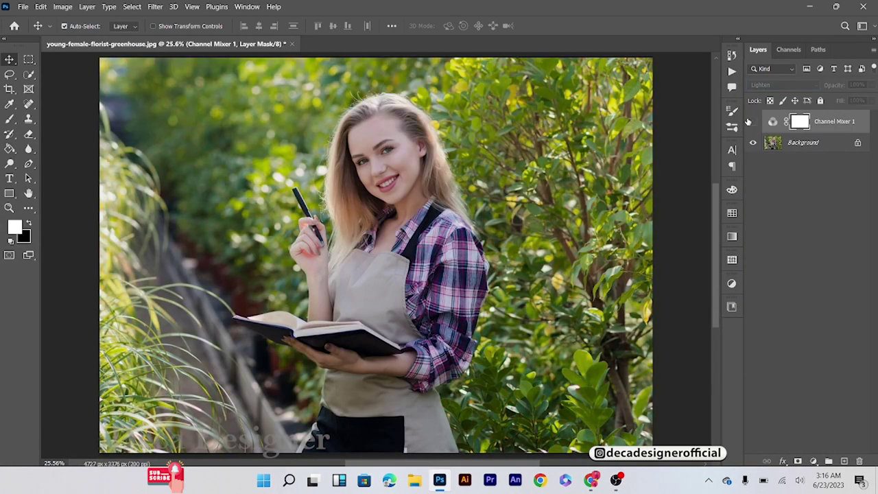
{"action": "left_click", "coordinate": [751, 121]}
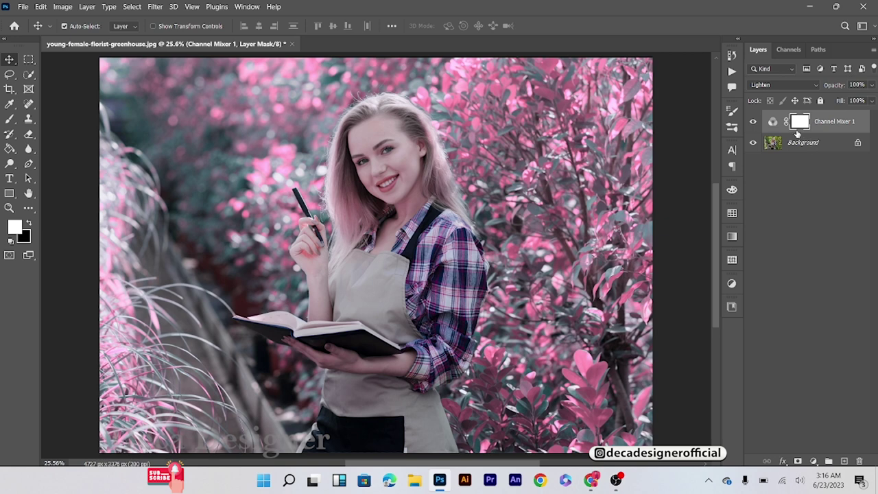
Select the Brush tool with a black foreground colour and 54% flow
{"action": "left_click", "coordinate": [14, 106]}
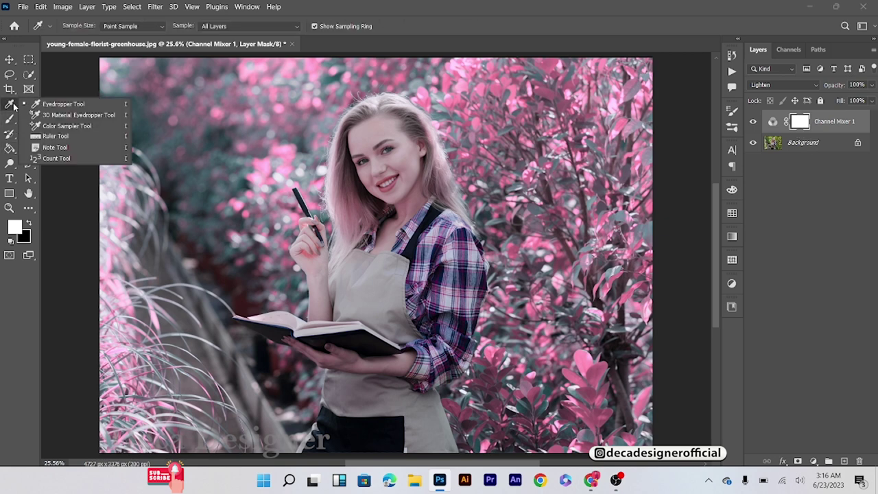
{"action": "left_click", "coordinate": [9, 120]}
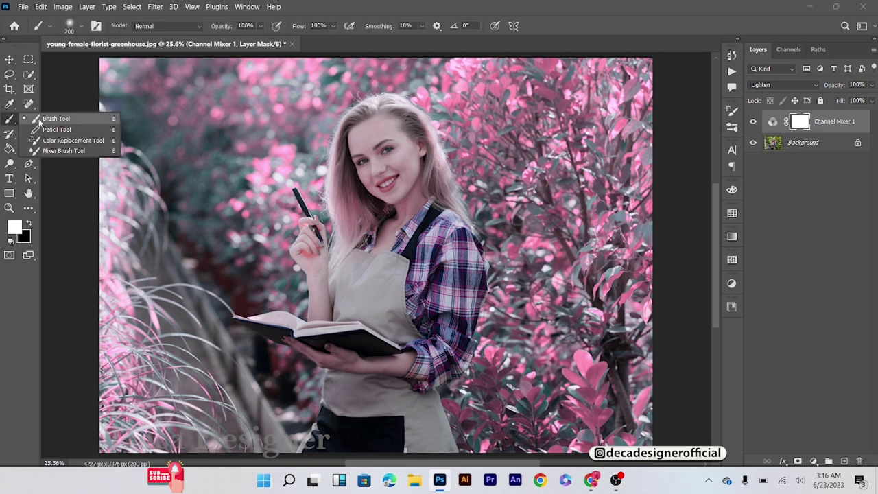
{"action": "left_click", "coordinate": [40, 121]}
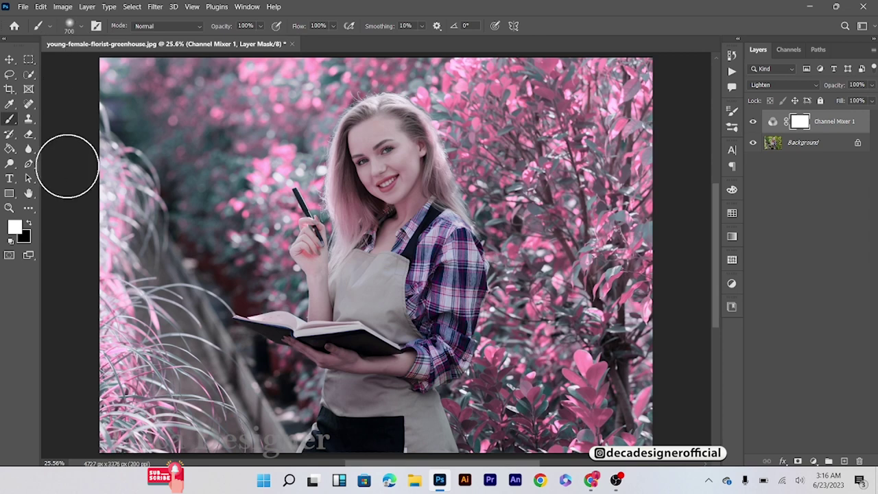
{"action": "left_click", "coordinate": [27, 224]}
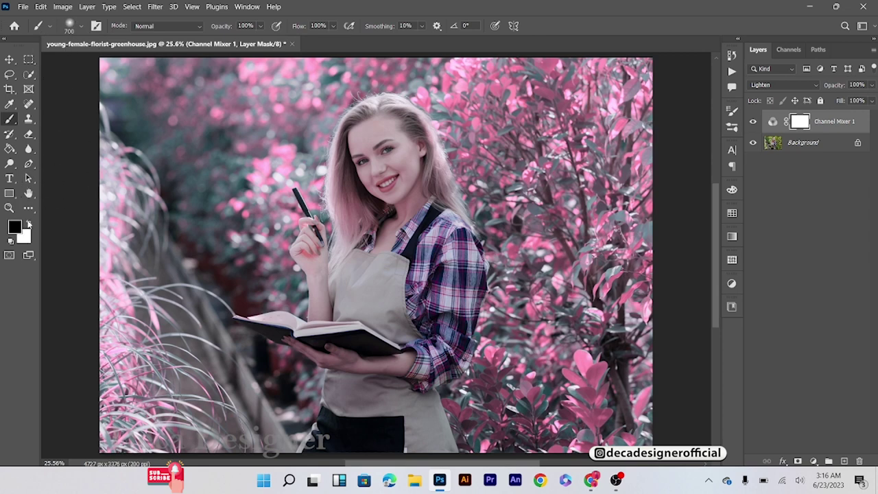
{"action": "left_click", "coordinate": [332, 26]}
{"action": "left_click_drag", "start_coordinate": [325, 41], "coordinate": [321, 40]}
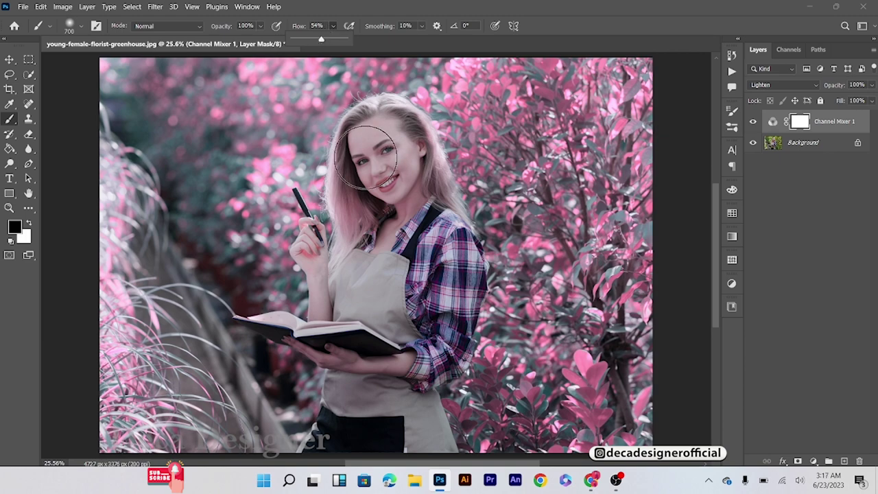
Paint the woman's face, neck, apron and body out of the Channel Mixer mask
{"action": "scroll", "coordinate": [373, 157], "scroll_direction": "up", "scroll_amount": 2}
{"action": "scroll", "coordinate": [384, 161], "scroll_direction": "up", "scroll_amount": 2}
{"action": "scroll", "coordinate": [398, 165], "scroll_direction": "up", "scroll_amount": 2}
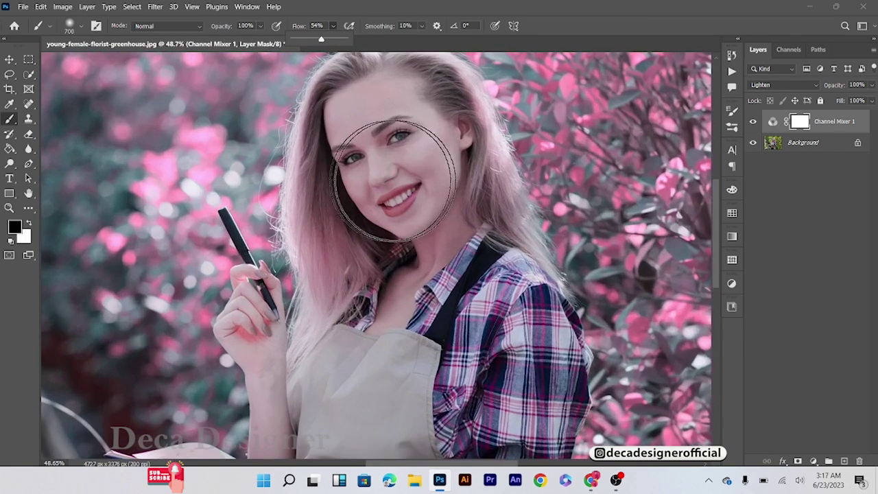
{"action": "mouse_move", "coordinate": [410, 171]}
{"action": "left_mouse_down"}
{"action": "mouse_move", "coordinate": [372, 186]}
{"action": "mouse_move", "coordinate": [382, 314]}
{"action": "mouse_move", "coordinate": [402, 107]}
{"action": "mouse_move", "coordinate": [411, 118]}
{"action": "mouse_move", "coordinate": [301, 219]}
{"action": "mouse_move", "coordinate": [352, 323]}
{"action": "mouse_move", "coordinate": [265, 323]}
{"action": "mouse_move", "coordinate": [327, 384]}
{"action": "left_mouse_up"}
{"action": "scroll", "coordinate": [343, 333], "scroll_direction": "down", "scroll_amount": 1}
{"action": "scroll", "coordinate": [362, 323], "scroll_direction": "down", "scroll_amount": 2}
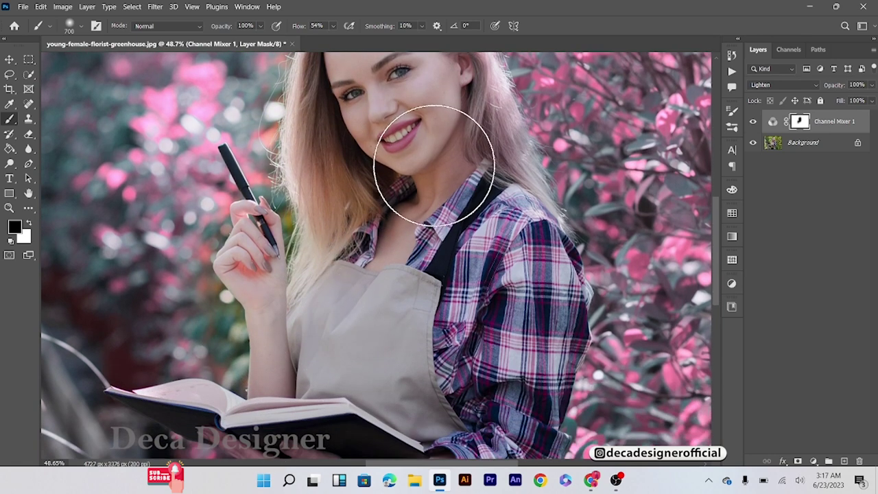
{"action": "scroll", "coordinate": [358, 305], "scroll_direction": "down", "scroll_amount": 2}
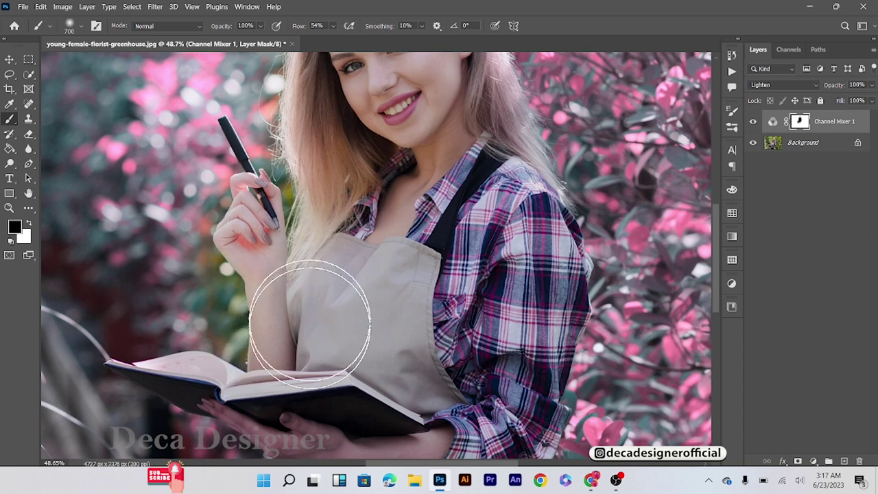
{"action": "scroll", "coordinate": [325, 378], "scroll_direction": "down", "scroll_amount": 2}
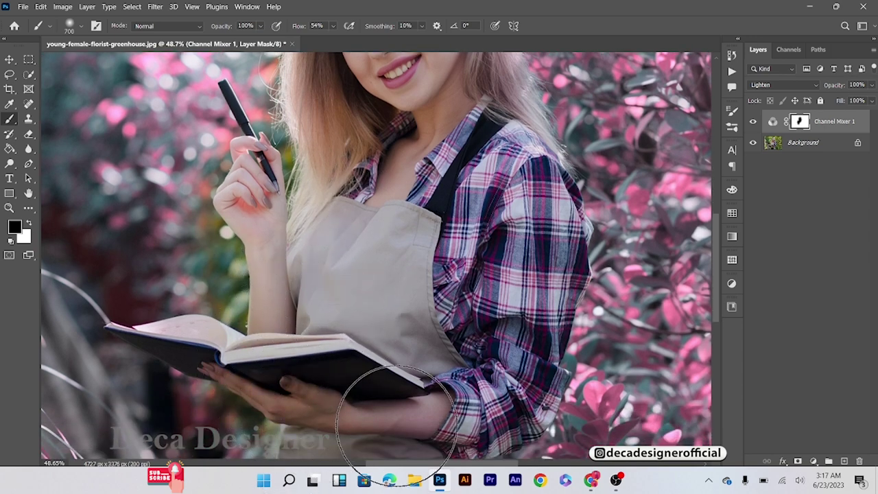
{"action": "scroll", "coordinate": [411, 379], "scroll_direction": "down", "scroll_amount": 3}
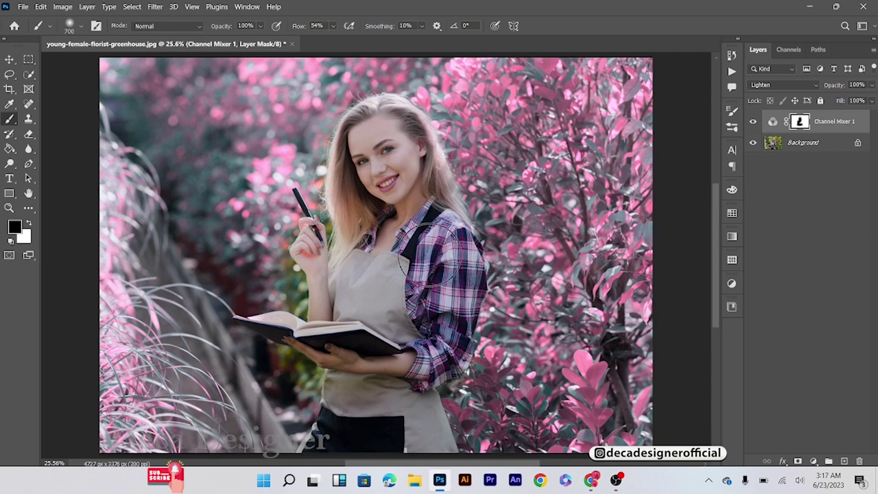
{"action": "left_click_drag", "start_coordinate": [409, 427], "coordinate": [371, 185]}
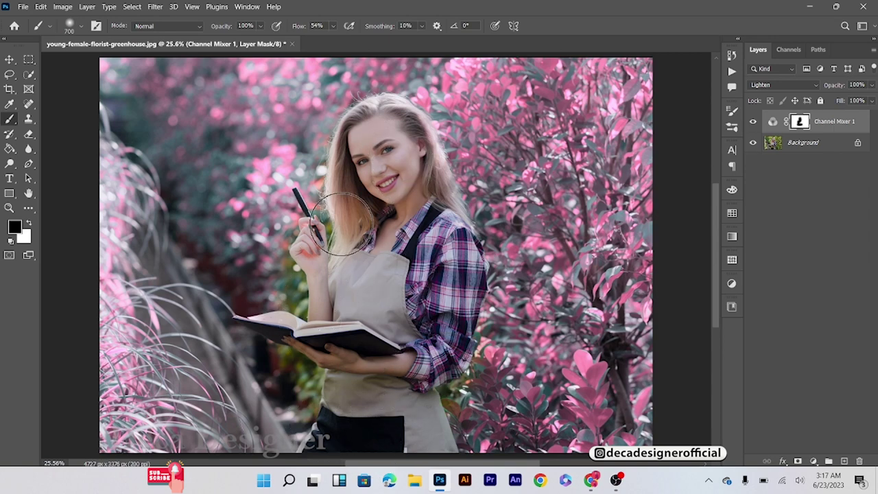
{"action": "left_click", "coordinate": [9, 59]}
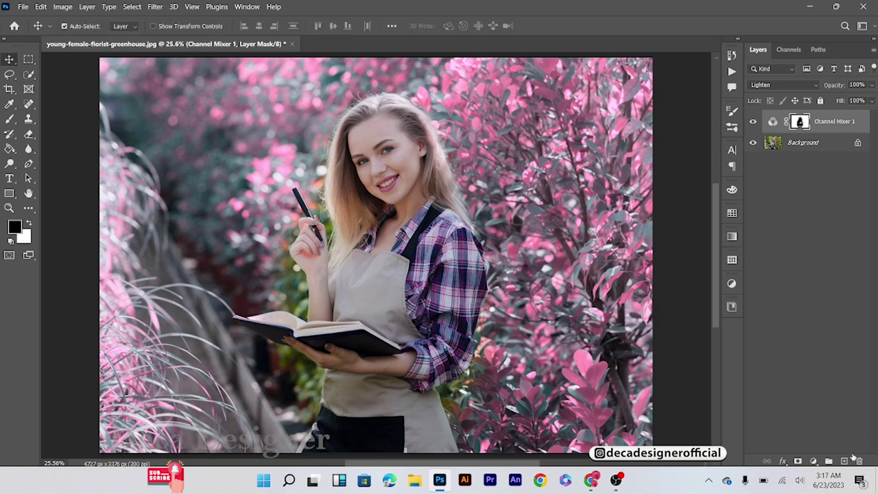
Add a Gradient Fill layer with Radial style and Reverse enabled
{"action": "left_click", "coordinate": [814, 460]}
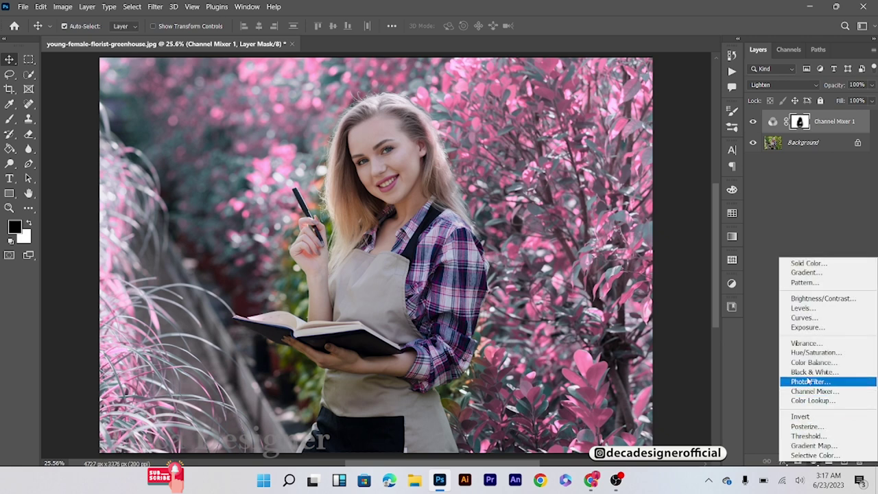
{"action": "left_click", "coordinate": [806, 273]}
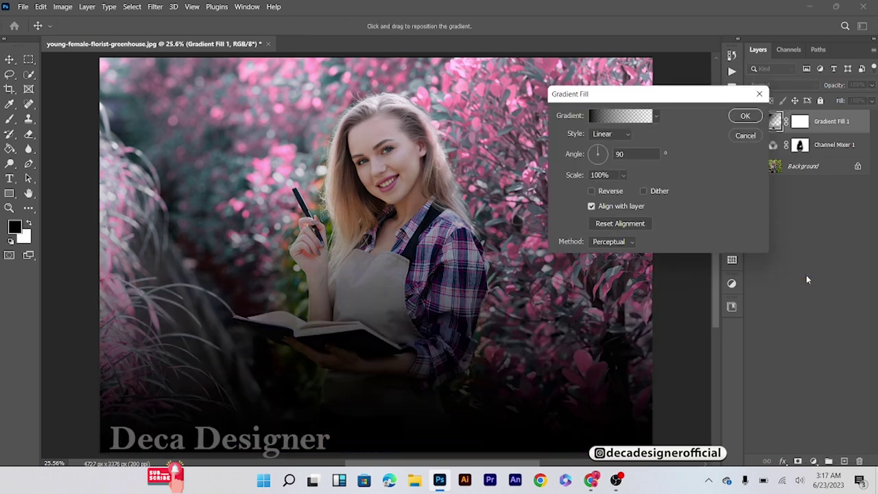
{"action": "left_click", "coordinate": [602, 135]}
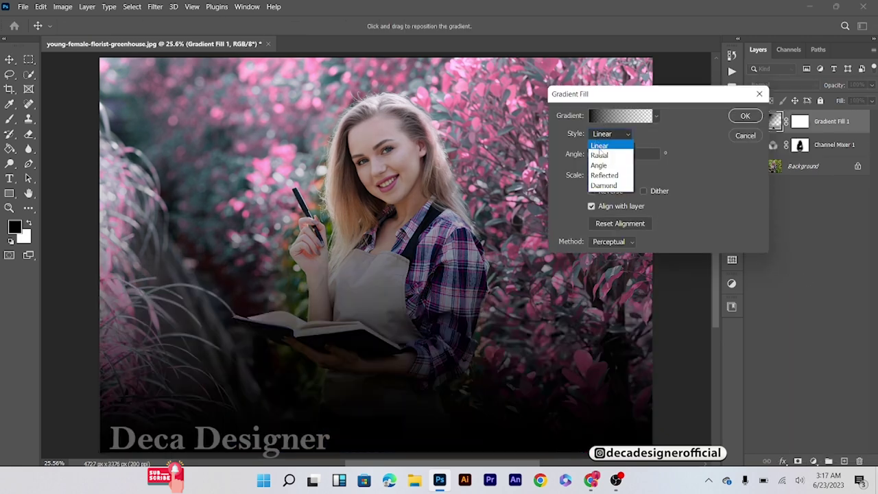
{"action": "left_click", "coordinate": [601, 150]}
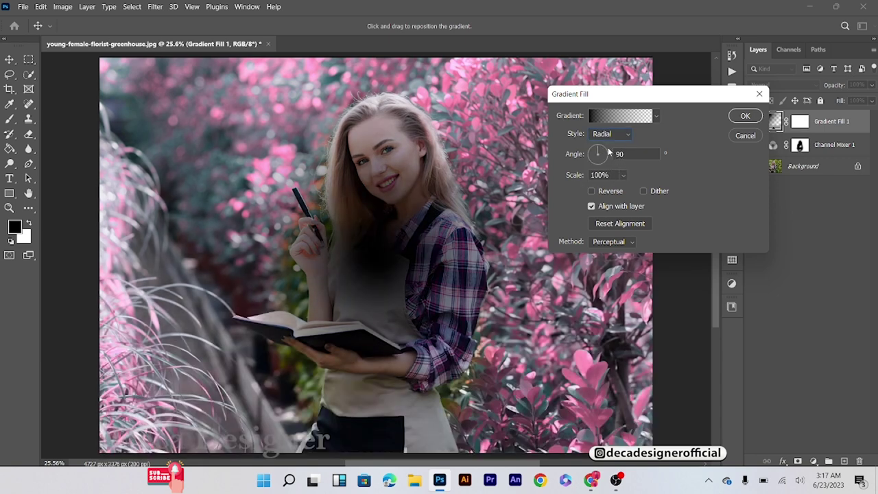
{"action": "left_click_drag", "start_coordinate": [607, 152], "coordinate": [608, 152]}
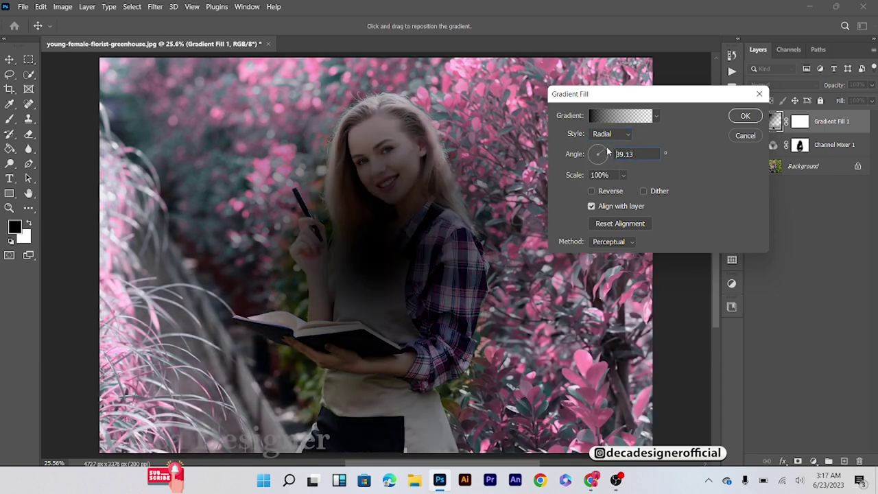
{"action": "left_click", "coordinate": [596, 193]}
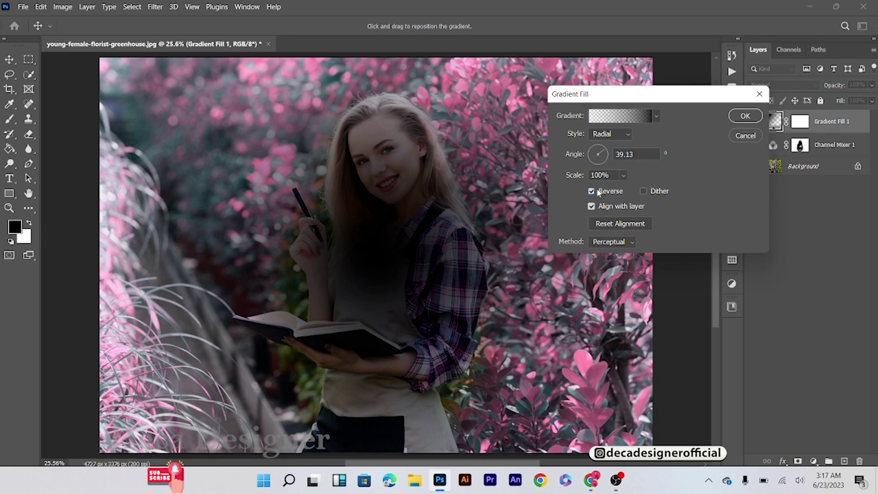
Shift the vignette centre, enlarge it to about 288% scale, confirm, and compare visibility
{"action": "left_click", "coordinate": [623, 175]}
{"action": "mouse_move", "coordinate": [435, 204]}
{"action": "left_mouse_down"}
{"action": "mouse_move", "coordinate": [398, 177]}
{"action": "mouse_move", "coordinate": [395, 104]}
{"action": "left_mouse_up"}
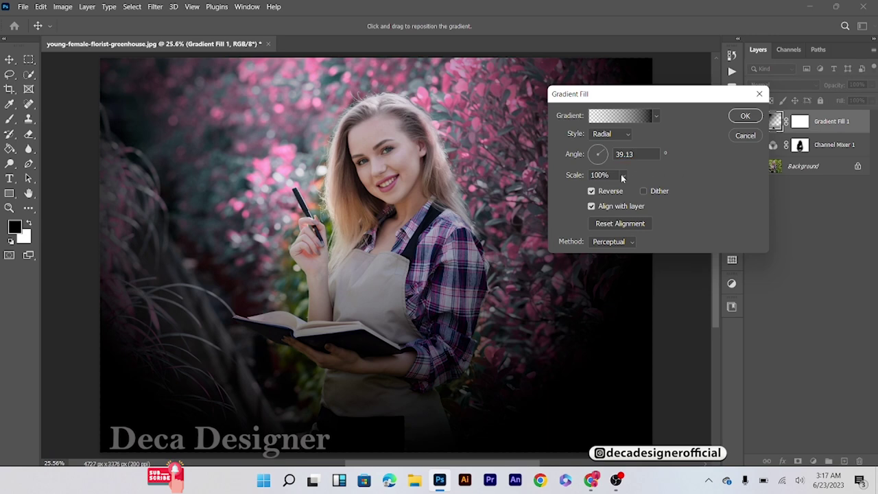
{"action": "left_click_drag", "start_coordinate": [622, 178], "coordinate": [637, 192]}
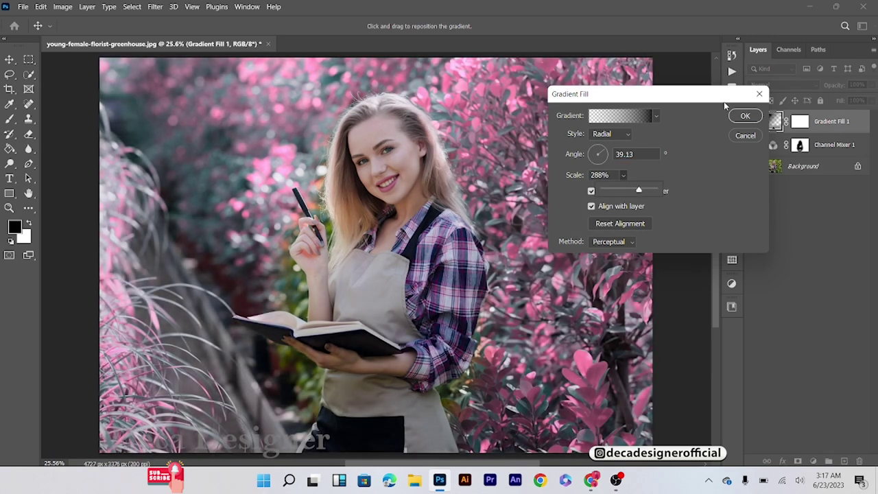
{"action": "left_click", "coordinate": [744, 115]}
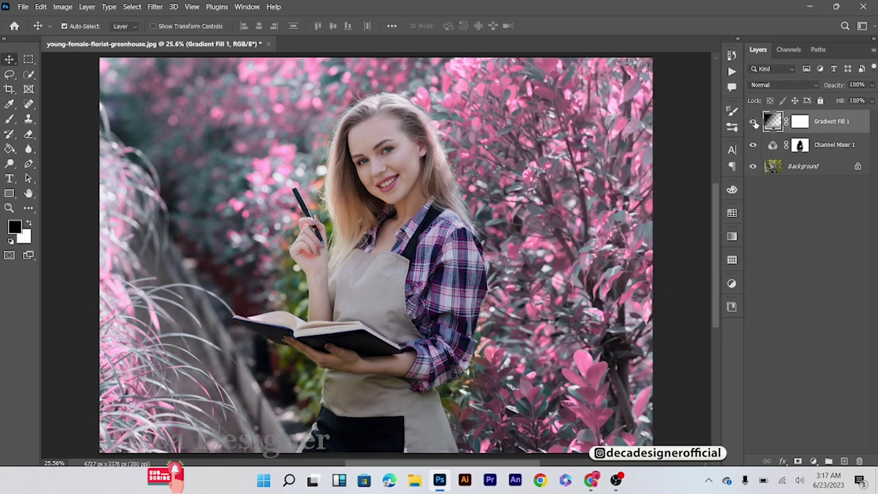
{"action": "left_click", "coordinate": [754, 123]}
{"action": "left_click", "coordinate": [753, 122]}
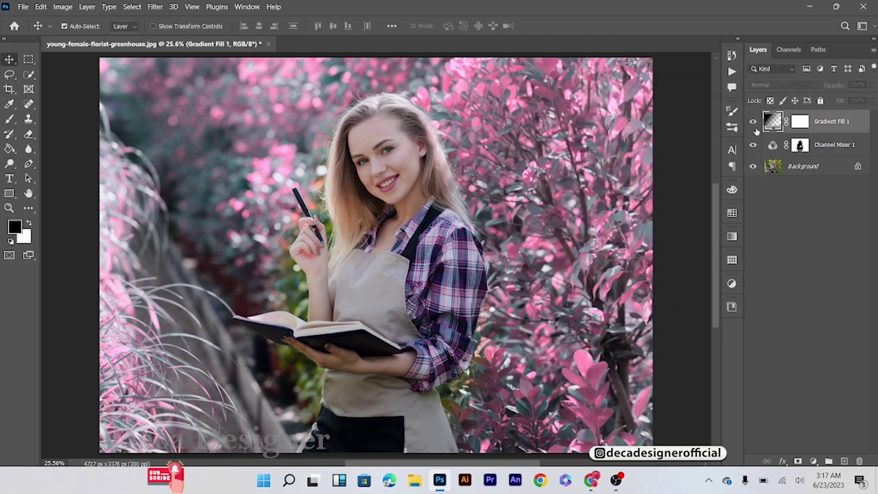
{"action": "left_click", "coordinate": [753, 124]}
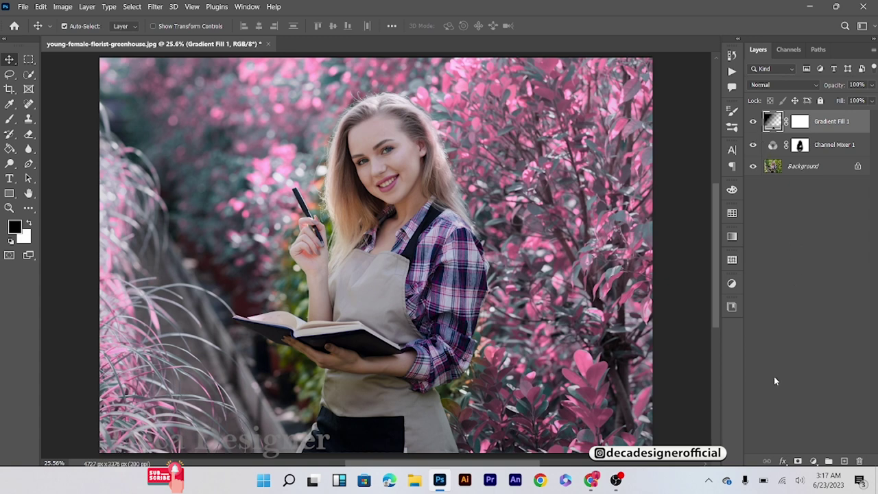
Add an Exposure layer with Offset raised to about +0.0167, then compare it on and off
{"action": "left_click", "coordinate": [813, 461]}
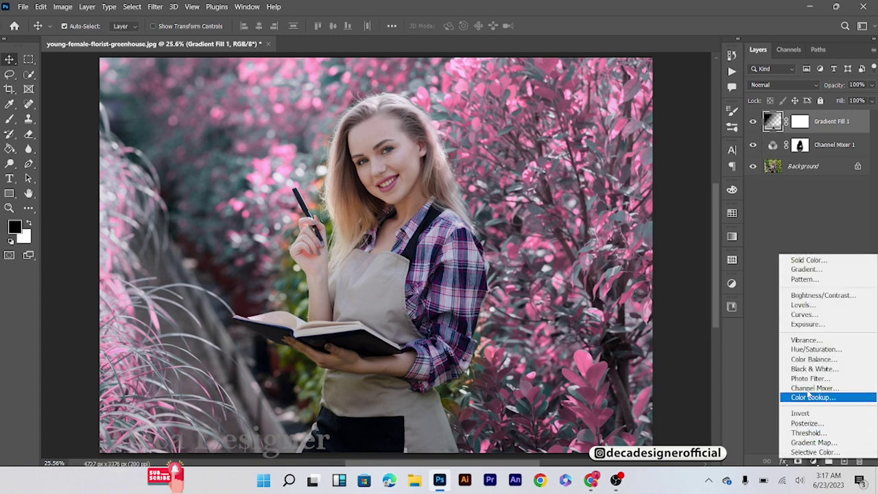
{"action": "left_click", "coordinate": [807, 324]}
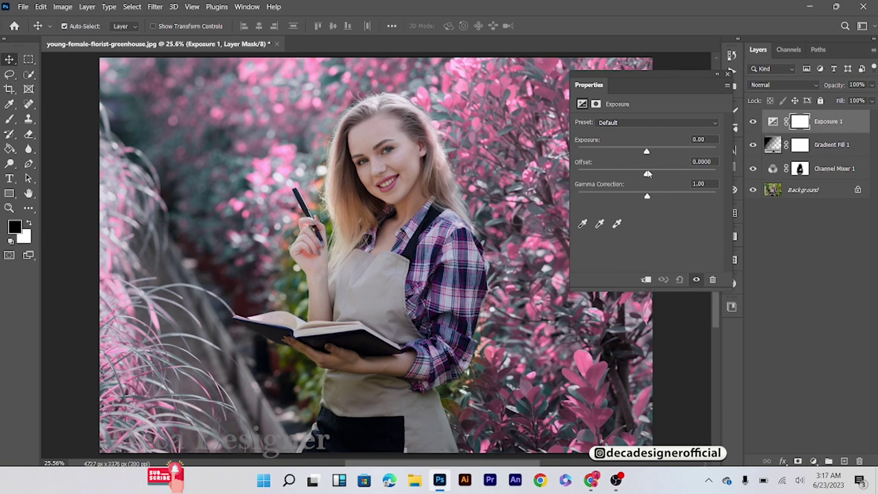
{"action": "left_click_drag", "start_coordinate": [646, 174], "coordinate": [648, 175]}
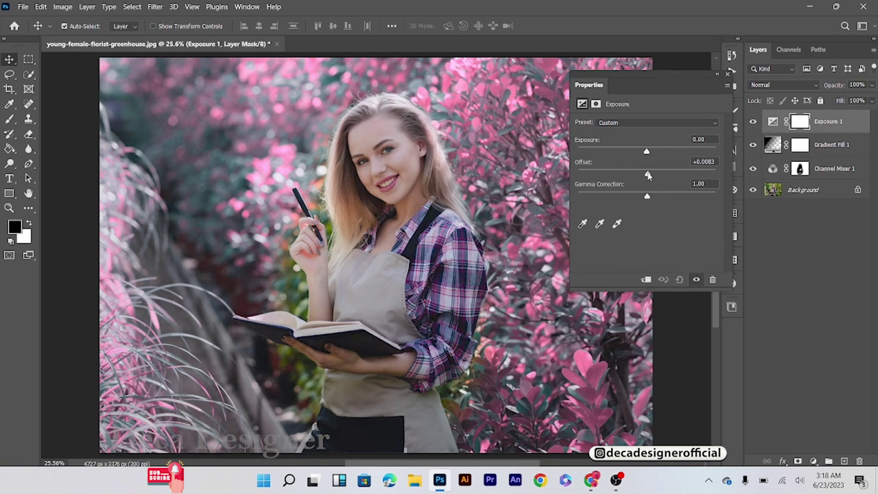
{"action": "left_click_drag", "start_coordinate": [648, 175], "coordinate": [650, 176]}
{"action": "left_click", "coordinate": [727, 73]}
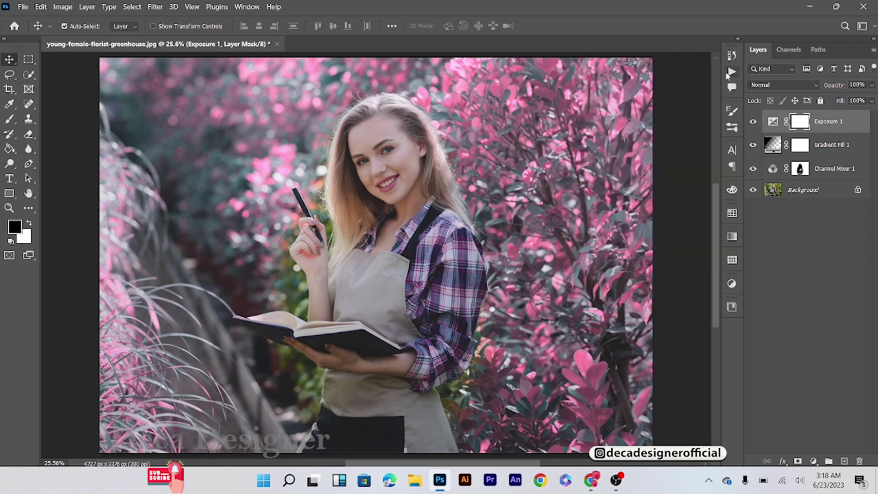
{"action": "left_click", "coordinate": [753, 122]}
{"action": "left_click", "coordinate": [753, 121]}
Add a Curves layer lifting the midtones and moving the black point inward, then compare
{"action": "left_click", "coordinate": [813, 461]}
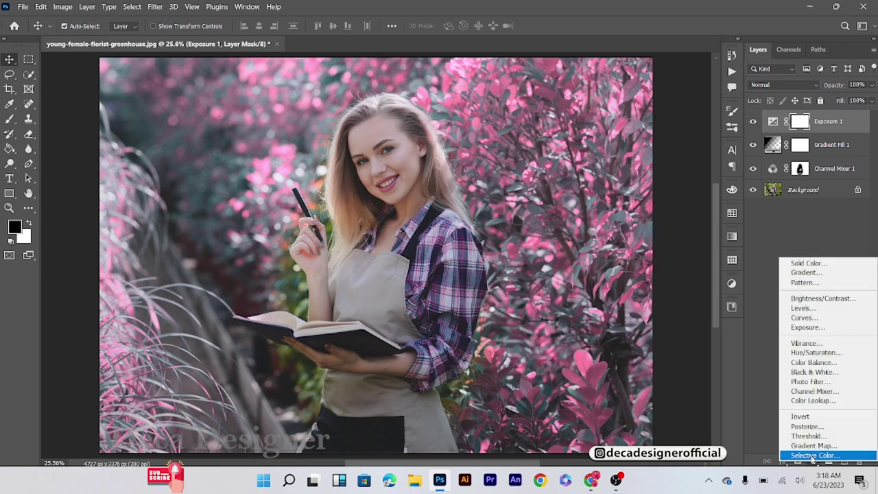
{"action": "left_click", "coordinate": [804, 318]}
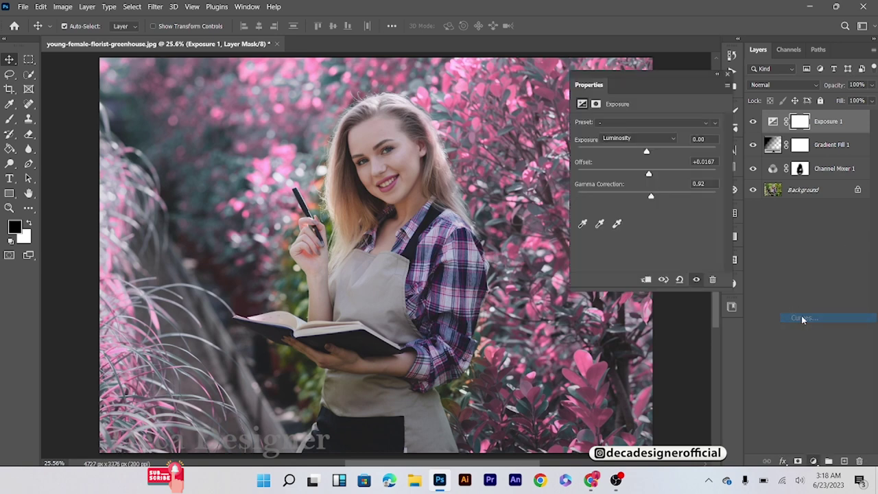
{"action": "left_click_drag", "start_coordinate": [664, 197], "coordinate": [693, 164]}
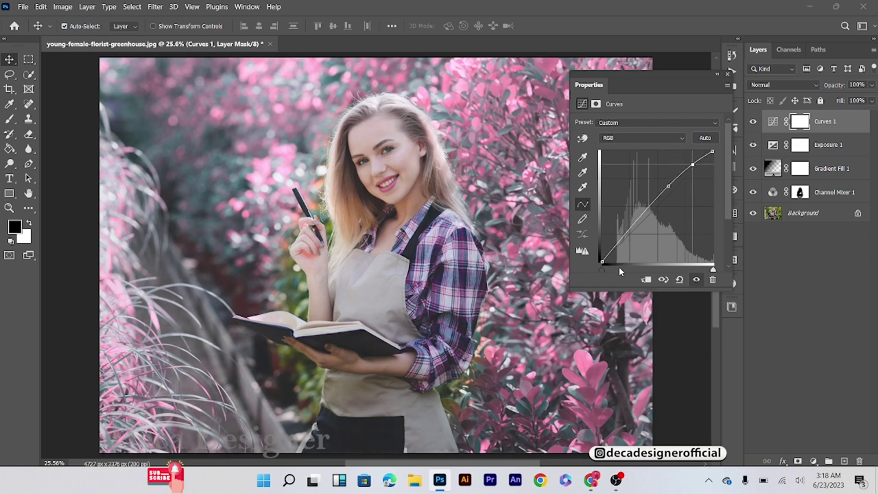
{"action": "left_click_drag", "start_coordinate": [603, 260], "coordinate": [609, 262]}
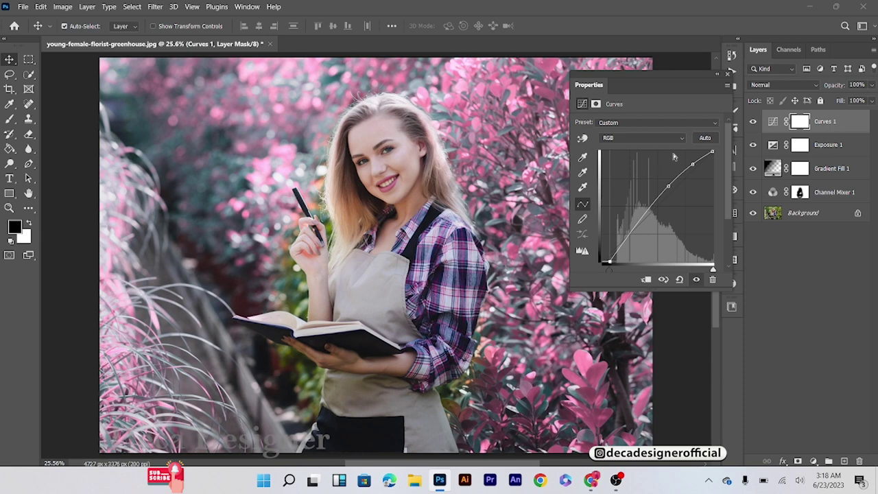
{"action": "left_click", "coordinate": [727, 73]}
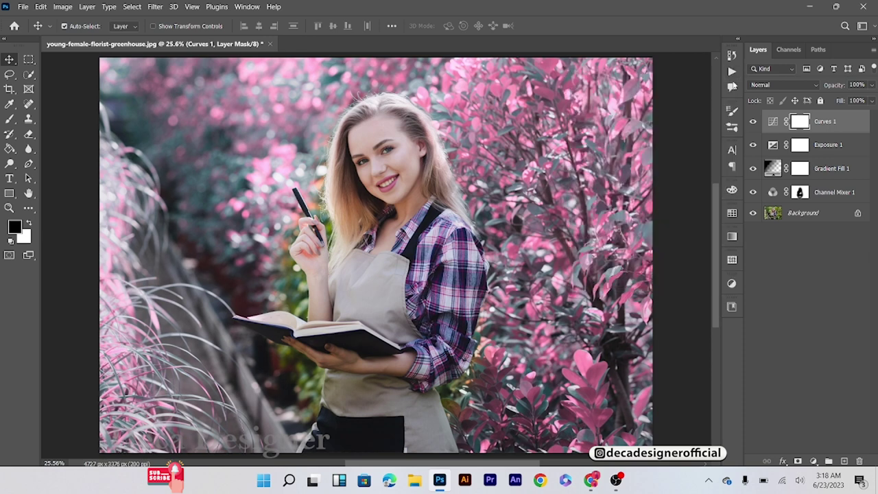
{"action": "left_click", "coordinate": [752, 121]}
{"action": "left_click", "coordinate": [752, 122]}
{"action": "left_click", "coordinate": [812, 461]}
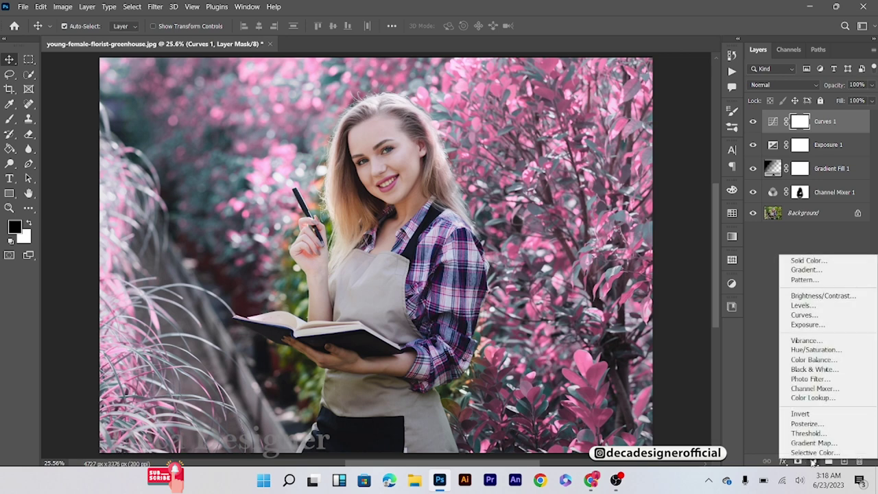
Add a Levels layer with the shadow input raised to 7, then toggle the Channel Mixer to compare
{"action": "left_click", "coordinate": [809, 305]}
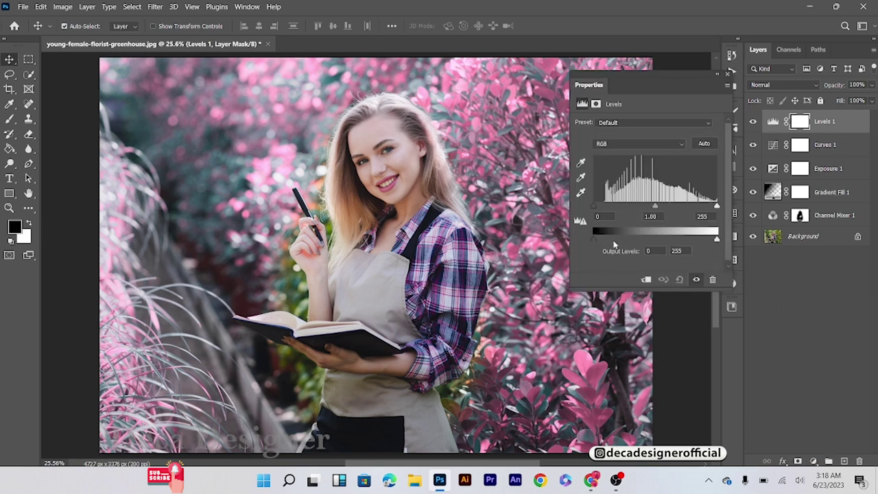
{"action": "left_click_drag", "start_coordinate": [593, 205], "coordinate": [601, 210]}
{"action": "left_click_drag", "start_coordinate": [607, 214], "coordinate": [597, 214]}
{"action": "left_click", "coordinate": [729, 73]}
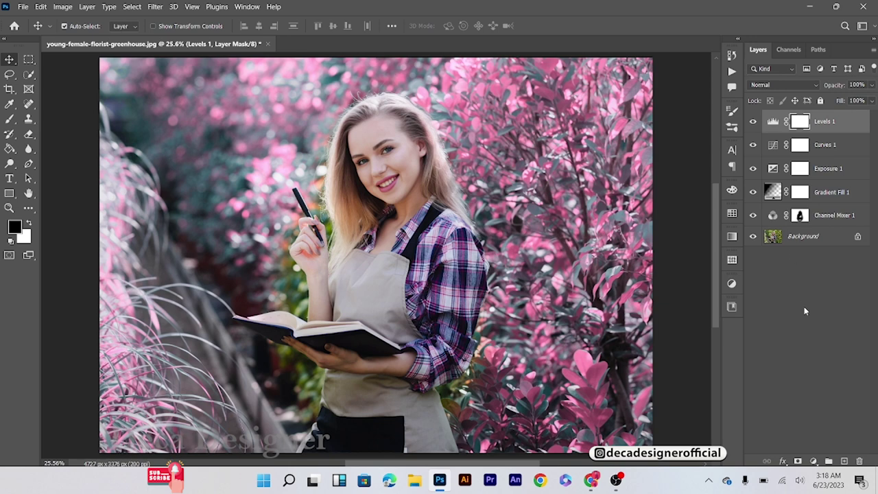
{"action": "left_click", "coordinate": [752, 215]}
{"action": "left_click", "coordinate": [752, 215]}
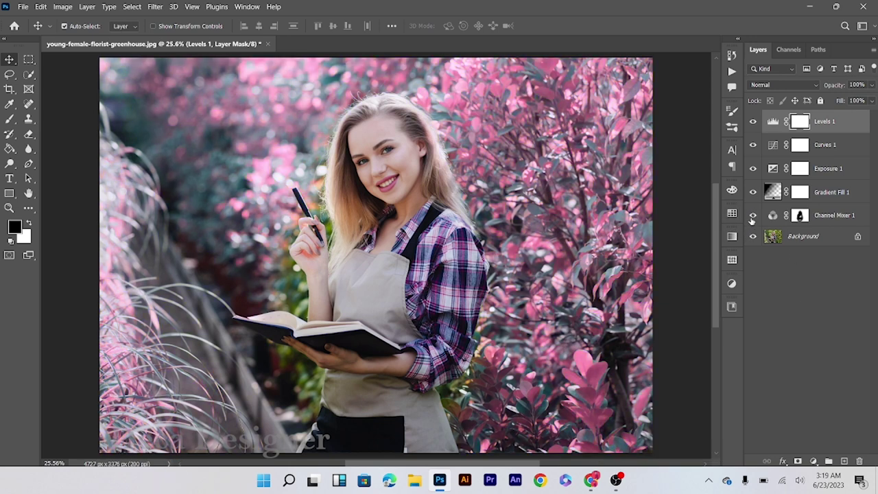